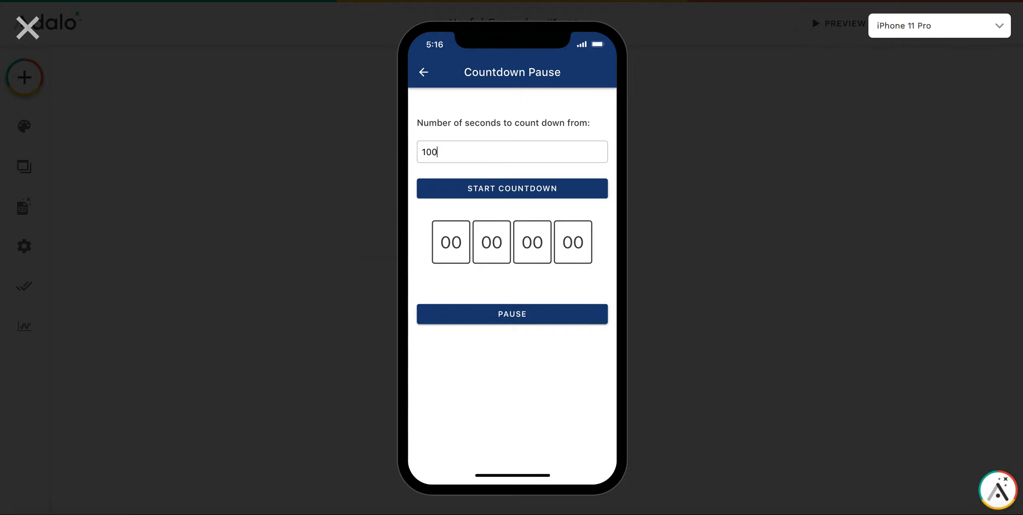
Test the countdown in the preview by starting it, pausing and continuing it twice, and close the preview.
left_click(500, 194)
left_click(523, 318)
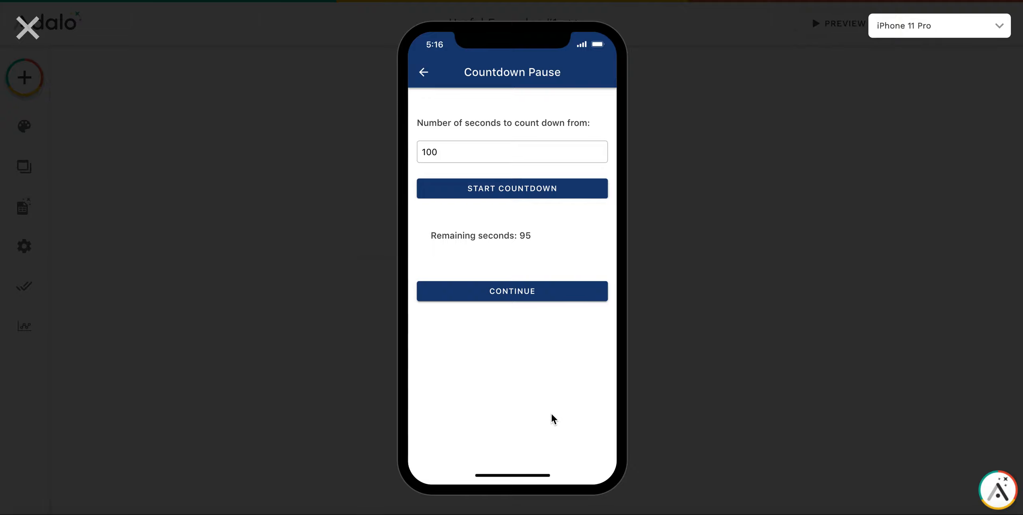
left_click(489, 291)
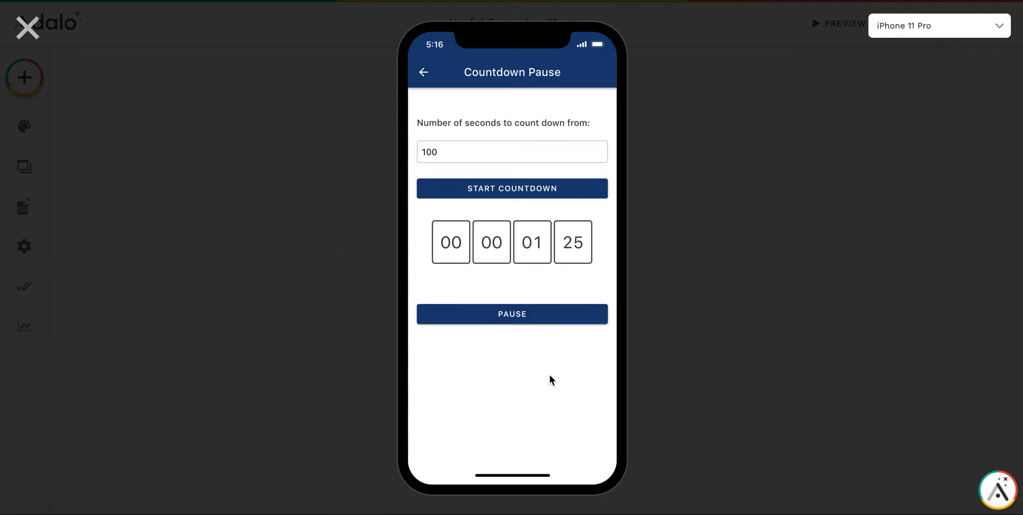
left_click(494, 317)
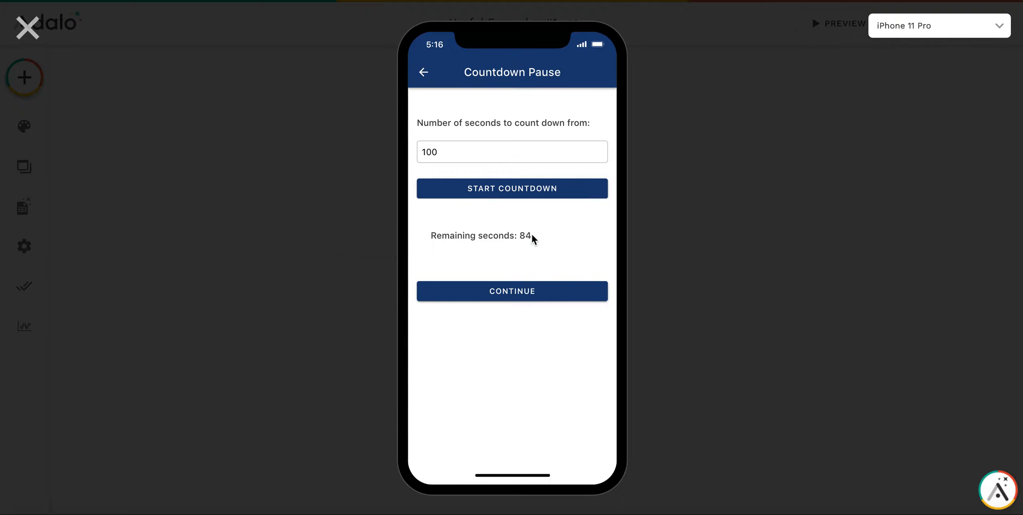
left_click(530, 294)
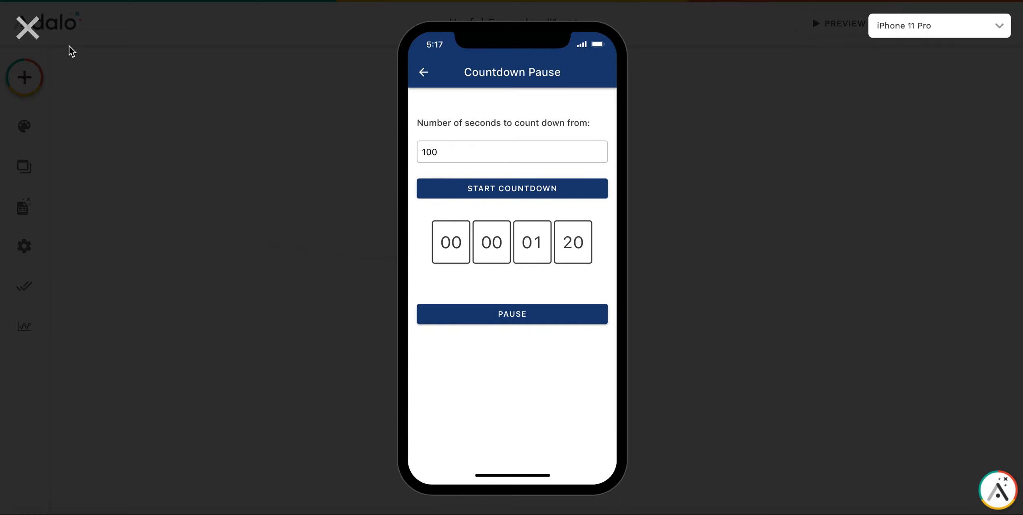
left_click(28, 29)
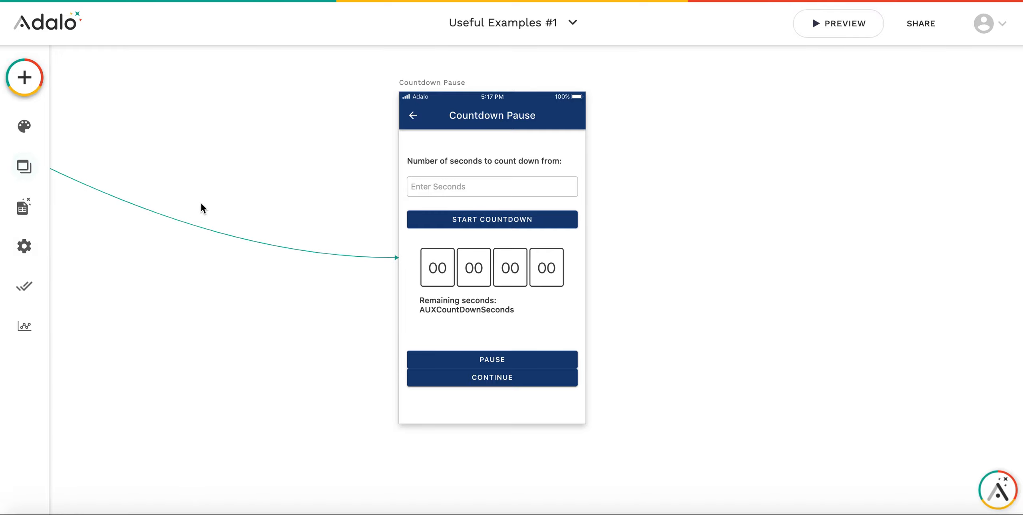
Examine the AUXCountDown properties of the Users collection in the database, and close the collections.
left_click(23, 207)
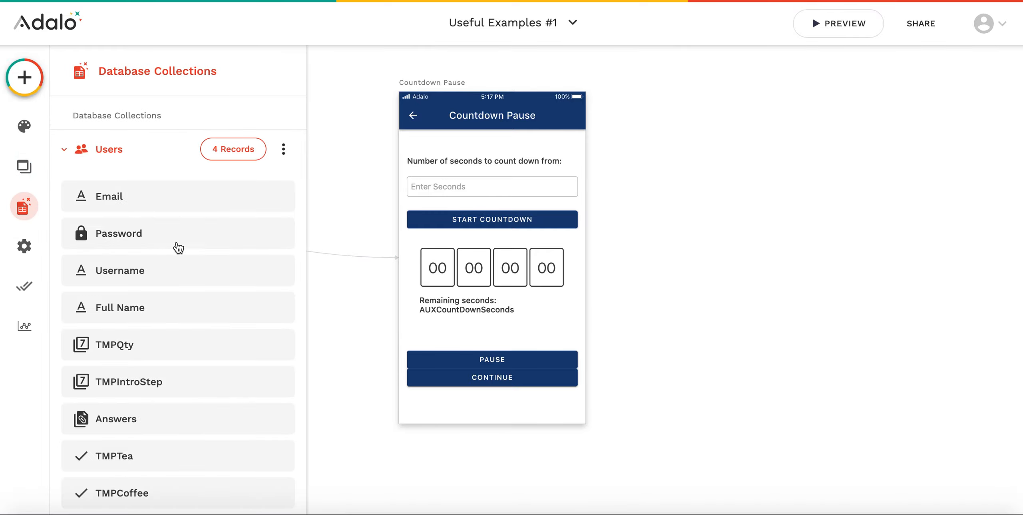
scroll(187, 260, "down", 20)
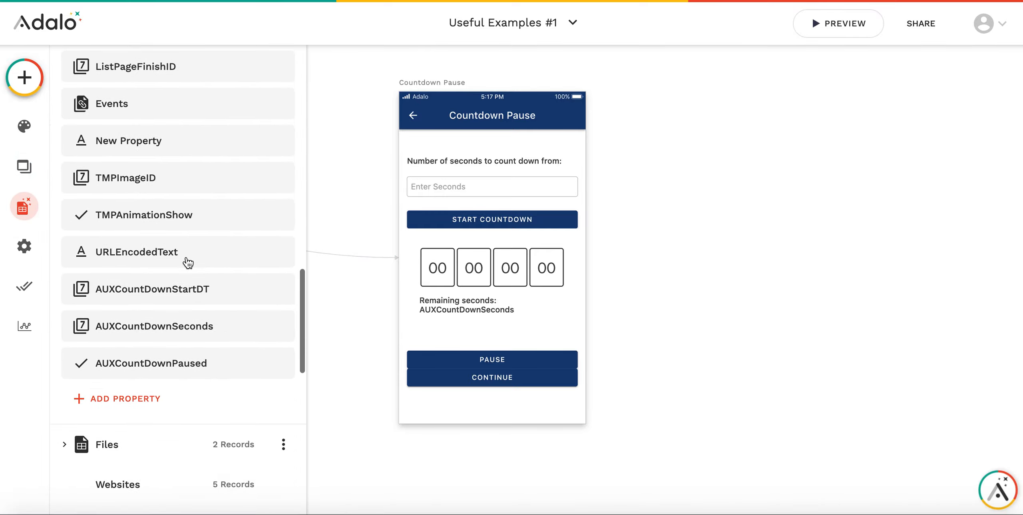
scroll(187, 260, "down", 8)
scroll(187, 258, "up", 8)
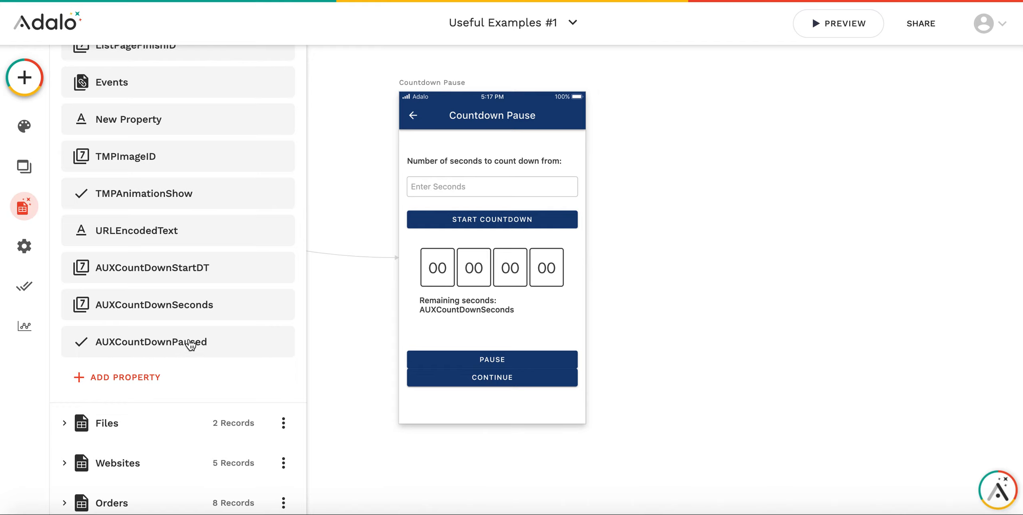
left_click(350, 333)
Open the Countdown Pause screen's settings and inspect the seconds input field.
left_click(435, 85)
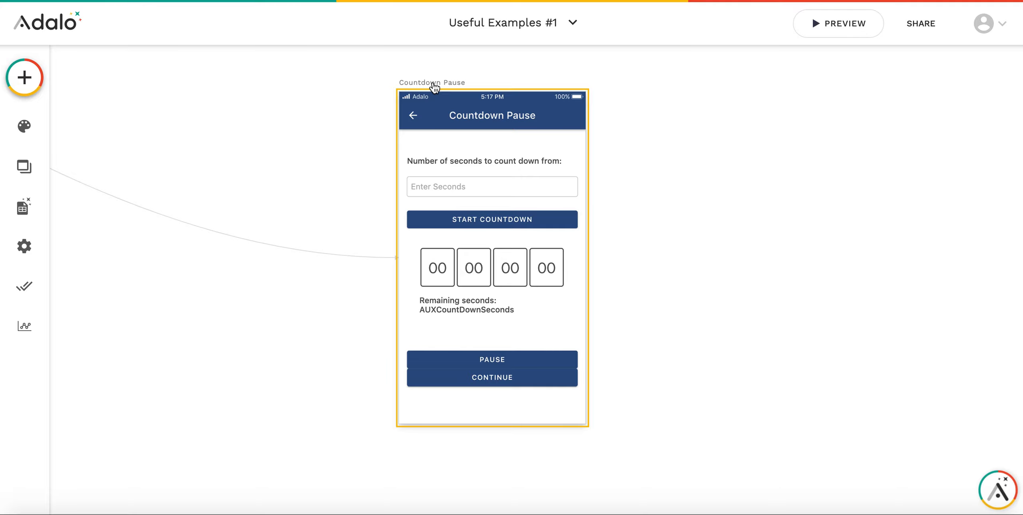
left_click(434, 85)
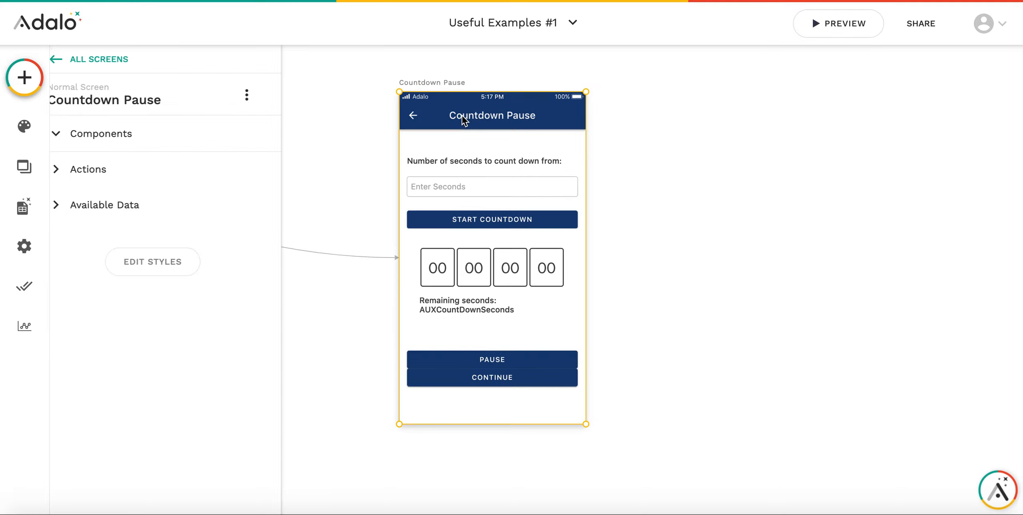
left_click(484, 187)
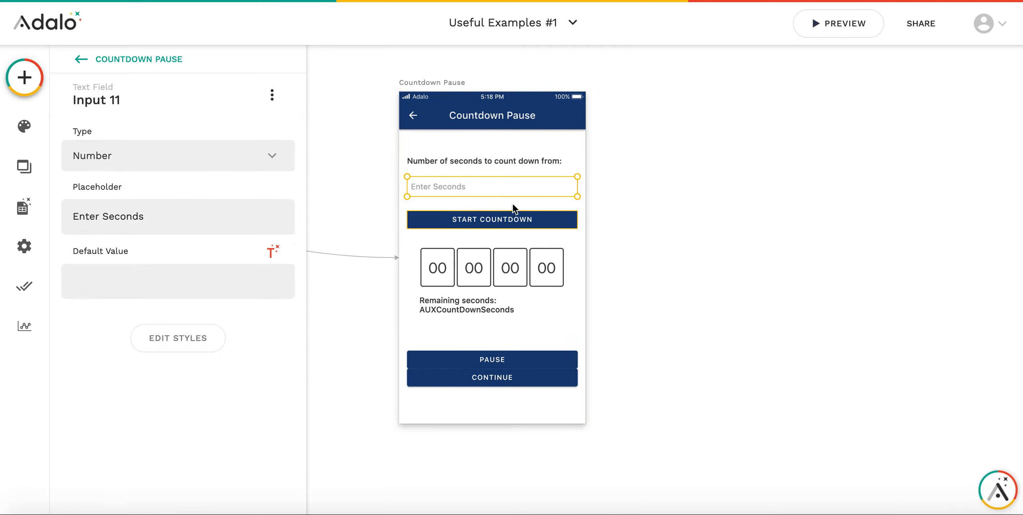
Examine the Start Countdown button's Update User action down to the AUXCountDown fields.
left_click(468, 219)
scroll(154, 312, "down", 5)
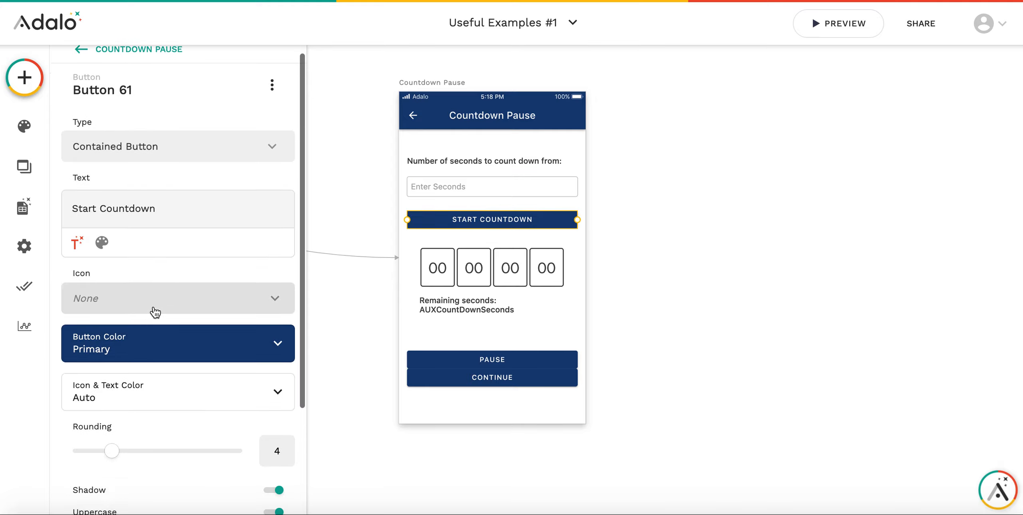
scroll(223, 323, "up", 5)
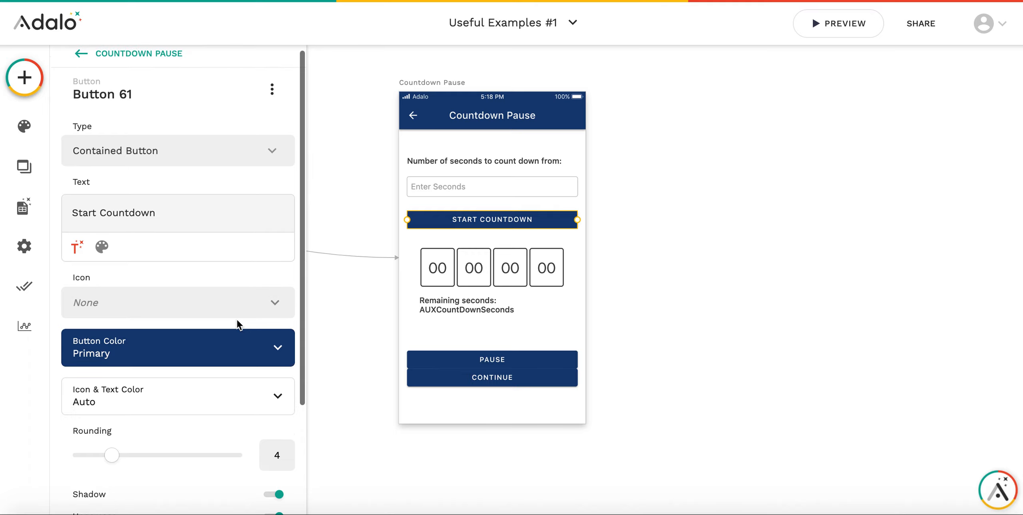
scroll(224, 340, "down", 7)
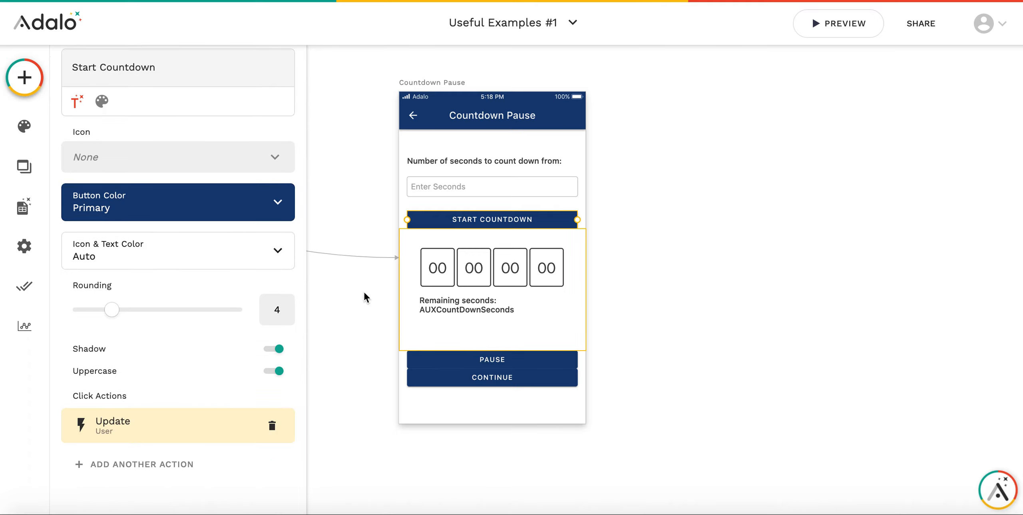
left_click(195, 406)
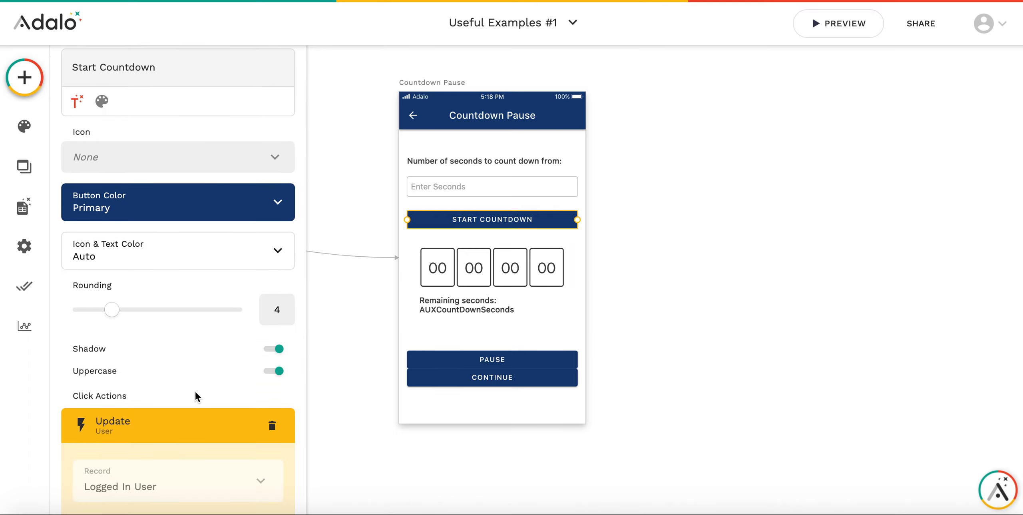
scroll(196, 396, "down", 20)
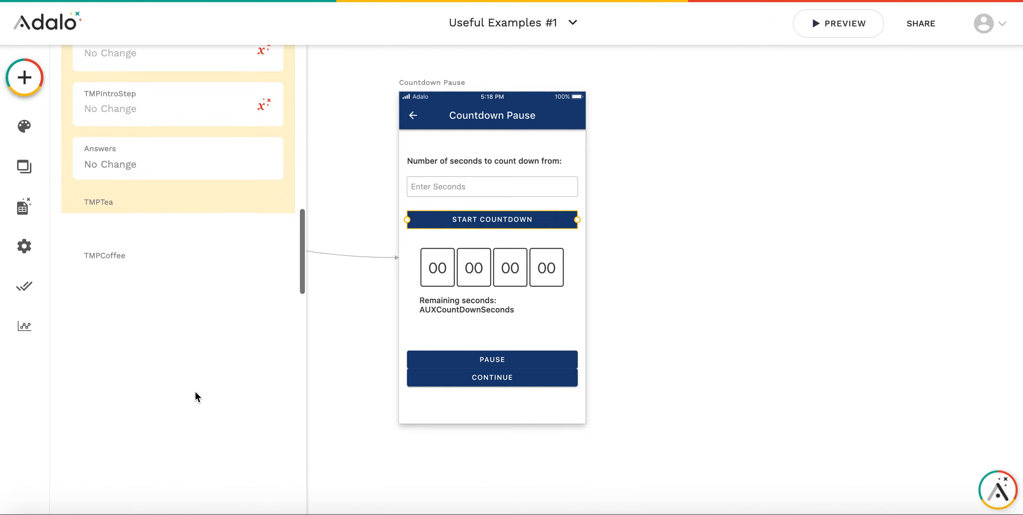
scroll(195, 391, "down", 6)
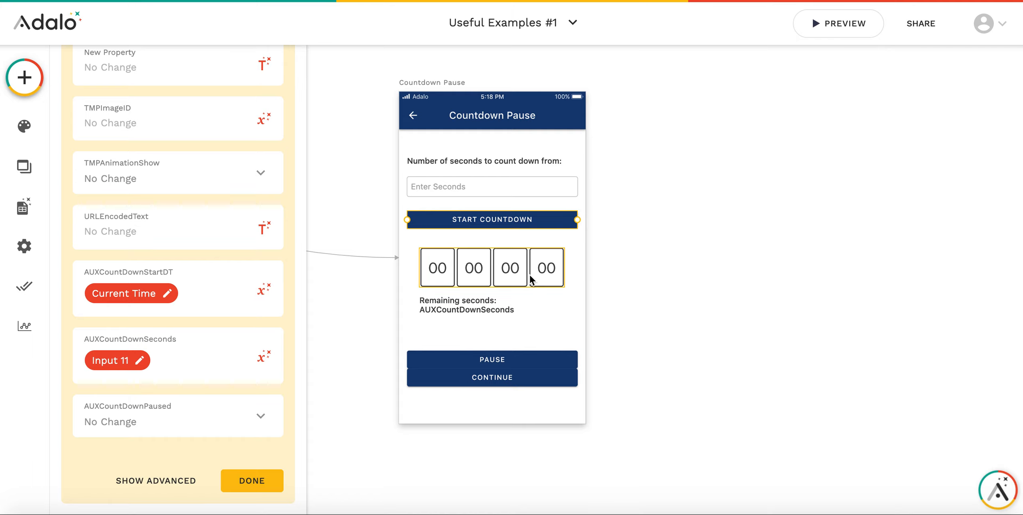
Compare the settings of the countdown component and the remaining seconds text.
left_click(486, 274)
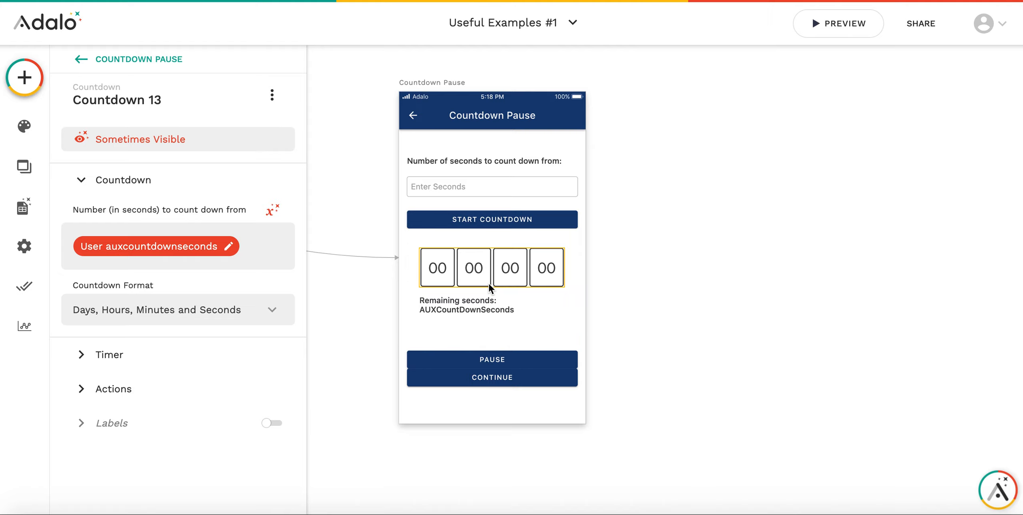
left_click(477, 310)
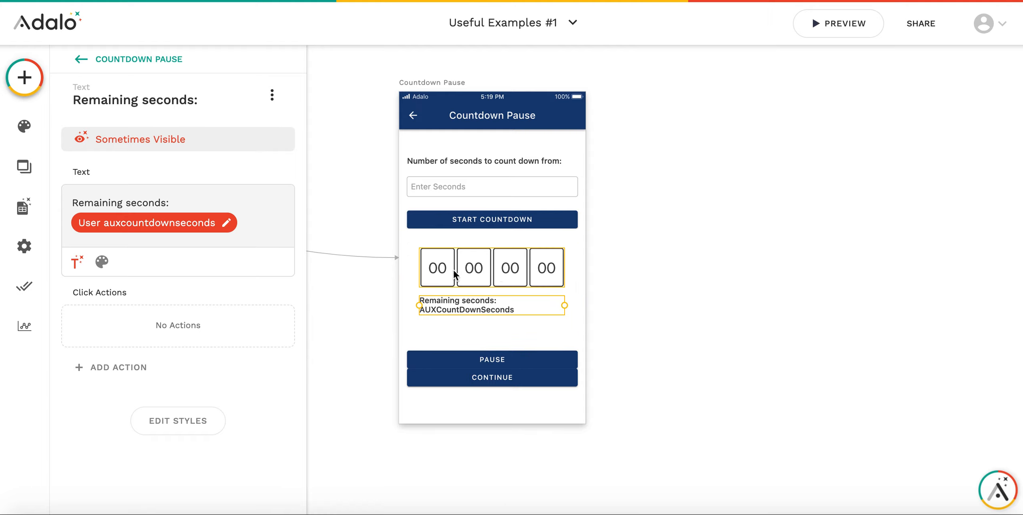
left_click(459, 284)
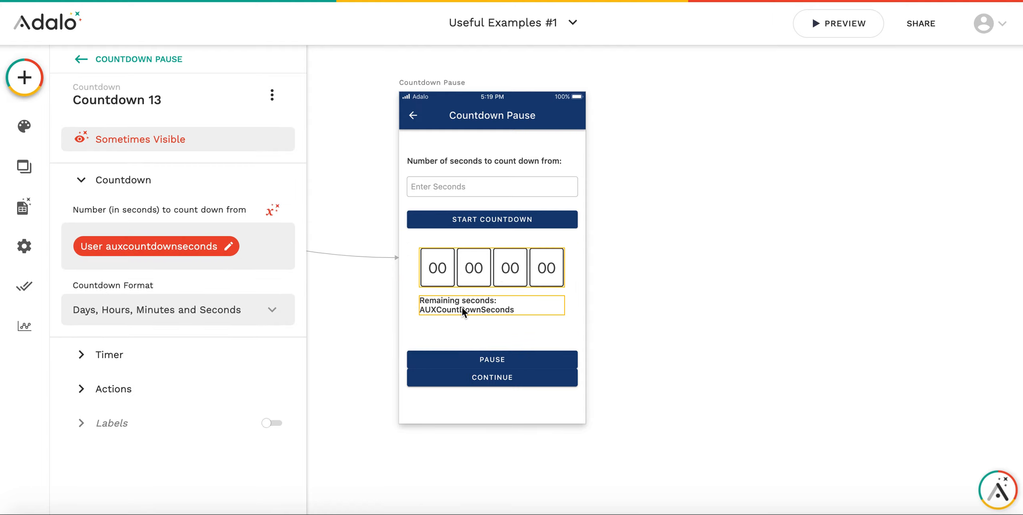
left_click(463, 307)
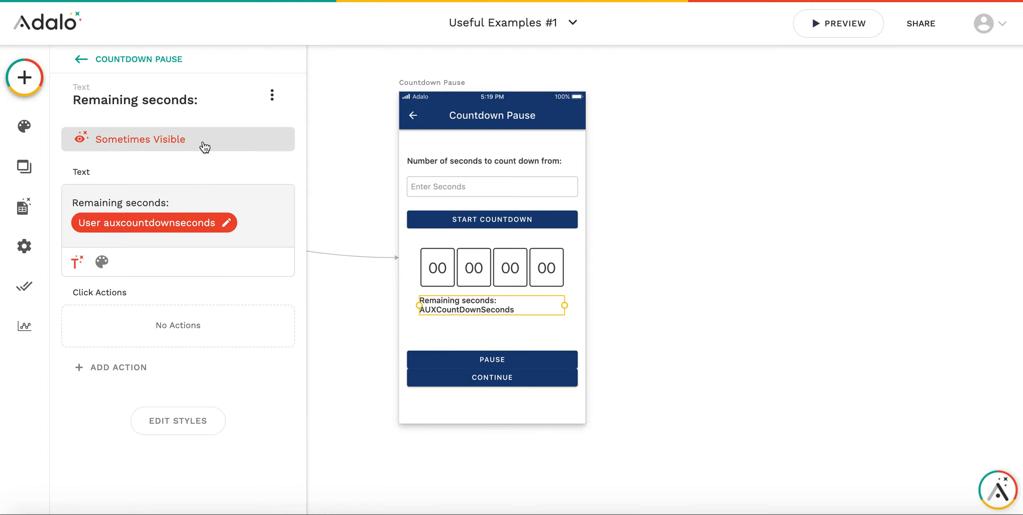
Check the visibility conditions of the countdown component and of the remaining seconds text, and clear the selection.
left_click(472, 266)
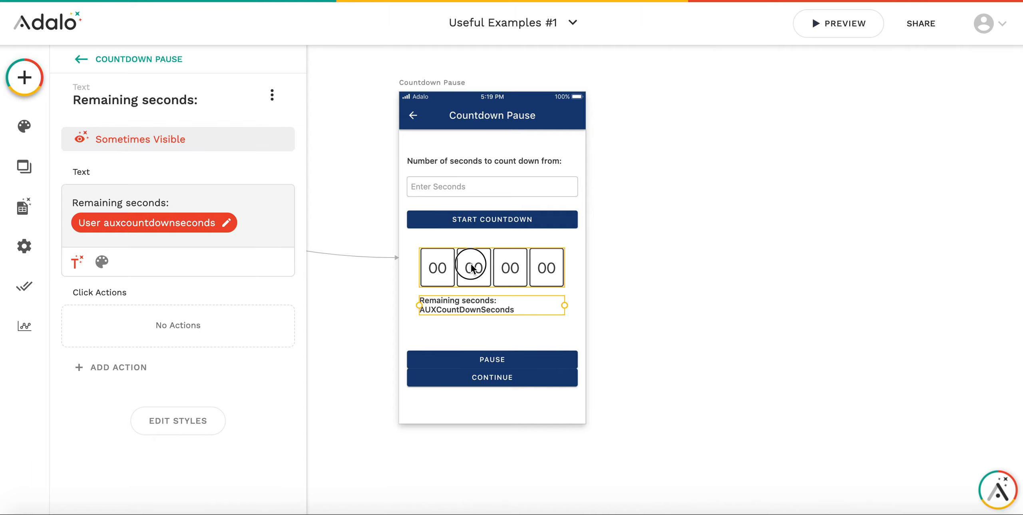
left_click(174, 146)
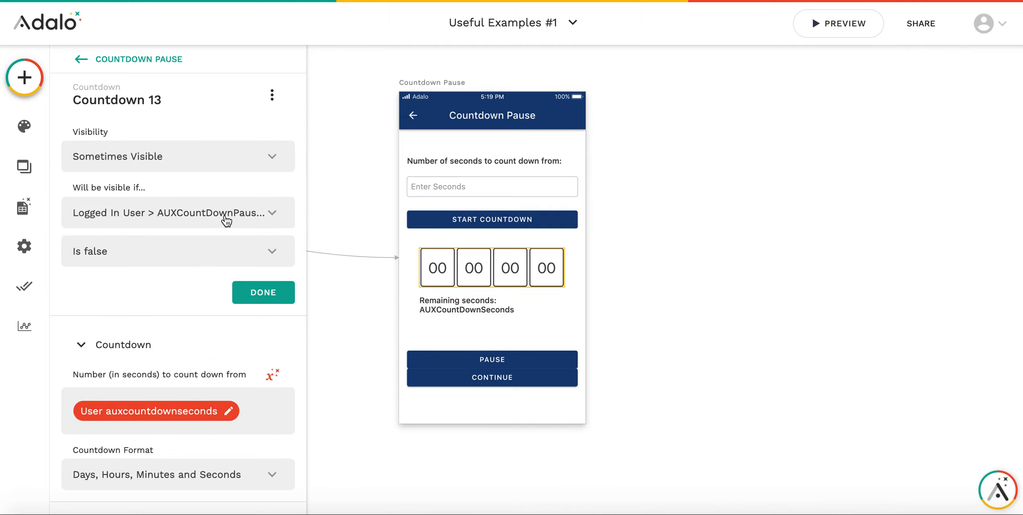
left_click(495, 313)
left_click(151, 139)
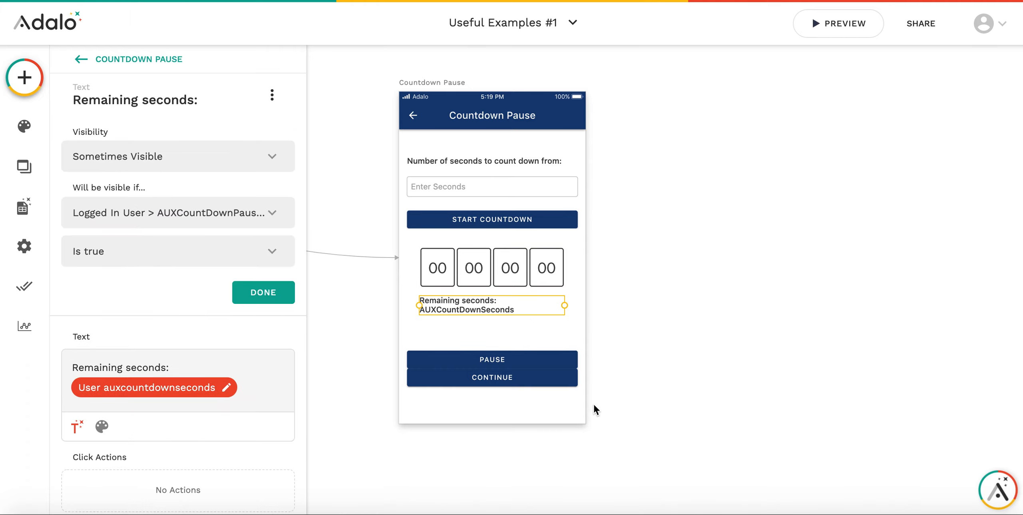
left_click(667, 382)
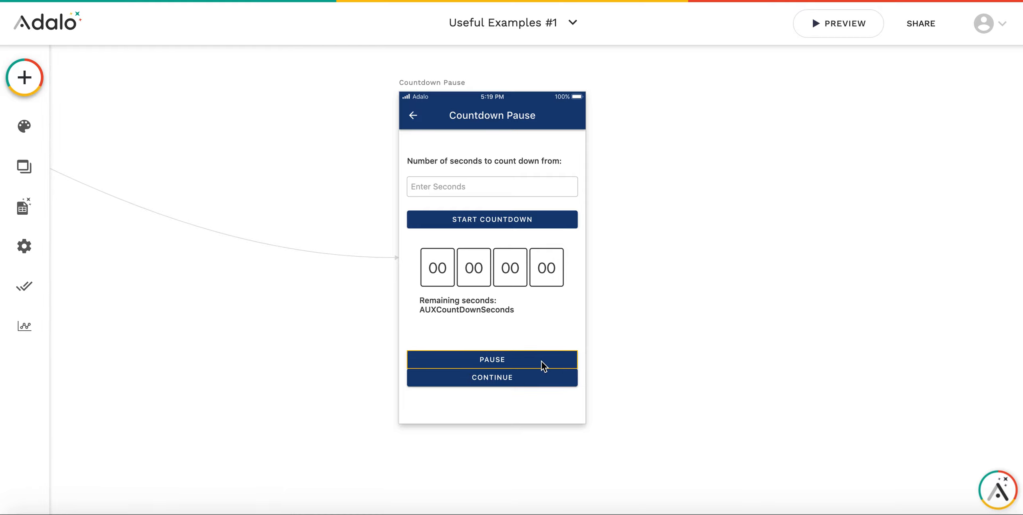
Examine the Pause button's Update User action, focusing on the AUXCountDownSeconds formula and the AUXCountDownPaused value.
left_click(519, 359)
left_click(462, 356)
scroll(226, 297, "down", 3)
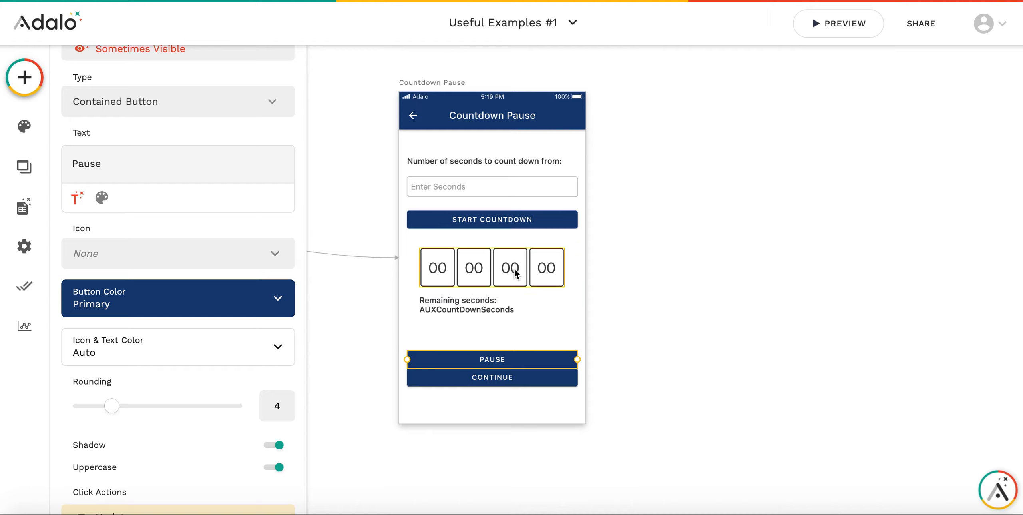
scroll(221, 361, "down", 1)
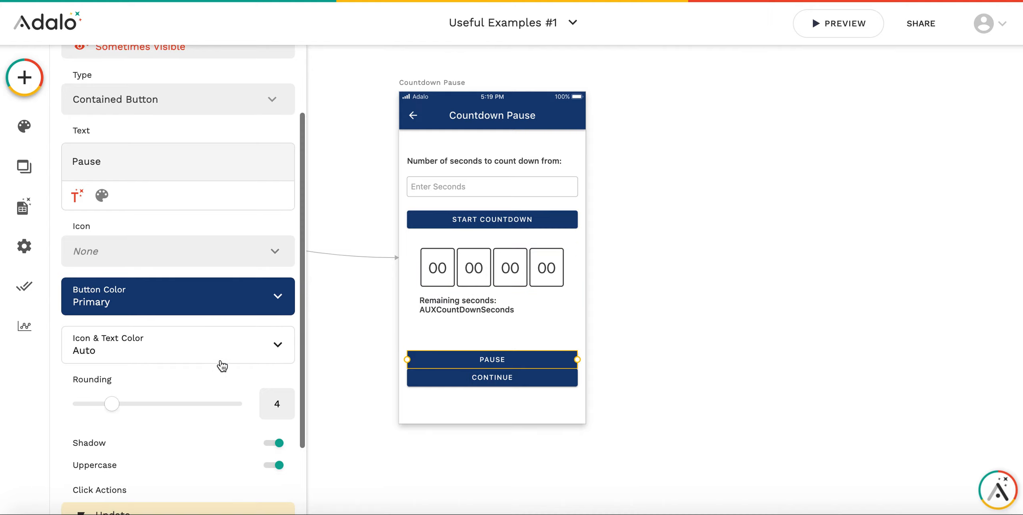
scroll(220, 360, "down", 5)
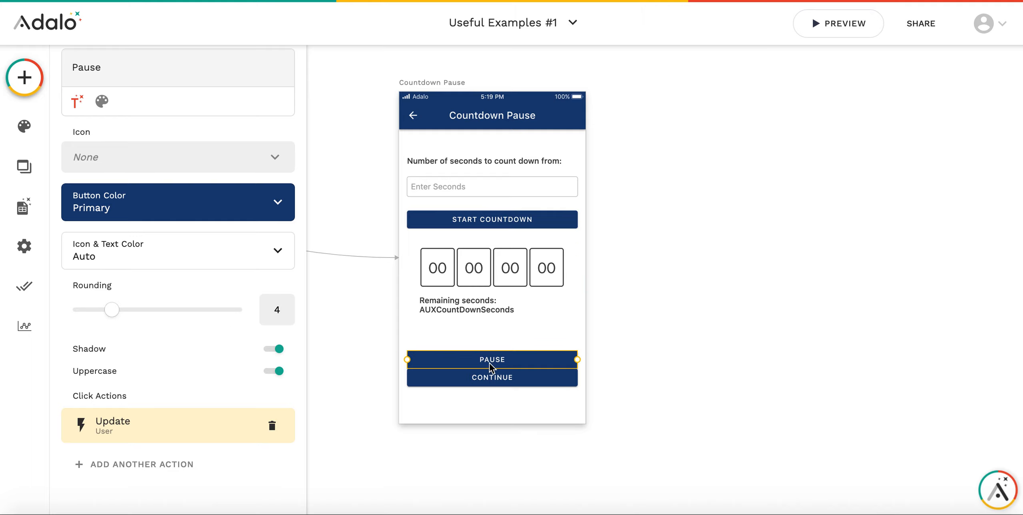
left_click(165, 426)
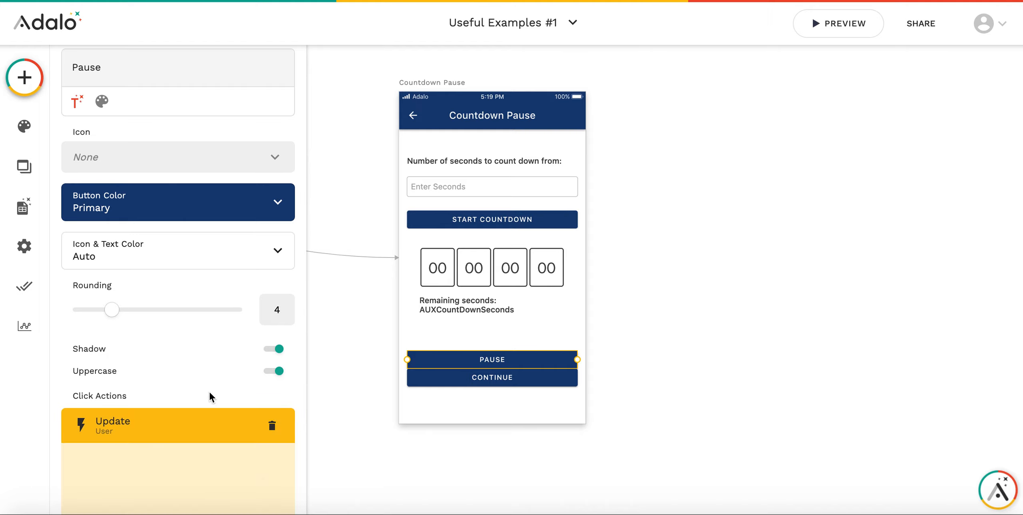
scroll(217, 376, "down", 7)
scroll(217, 376, "down", 20)
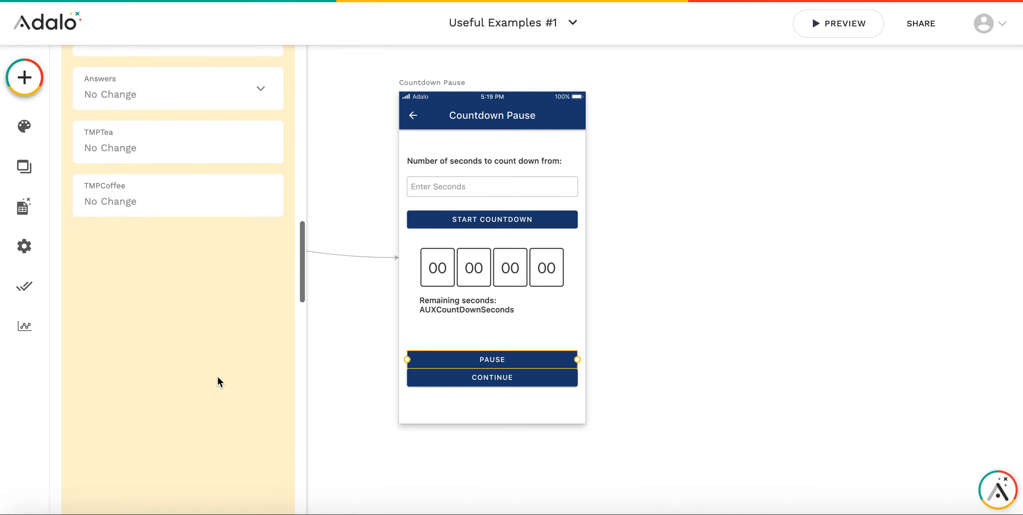
scroll(218, 375, "down", 6)
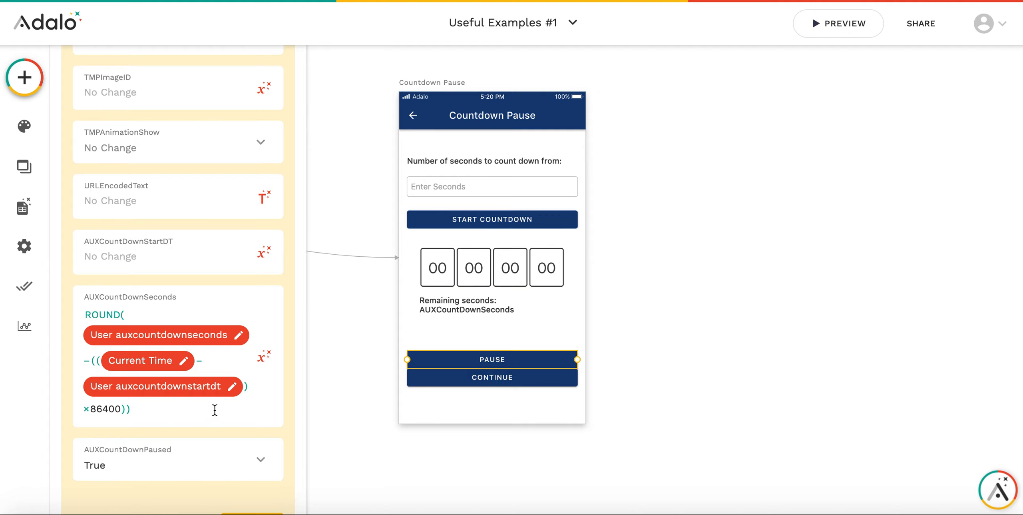
double_click(96, 296)
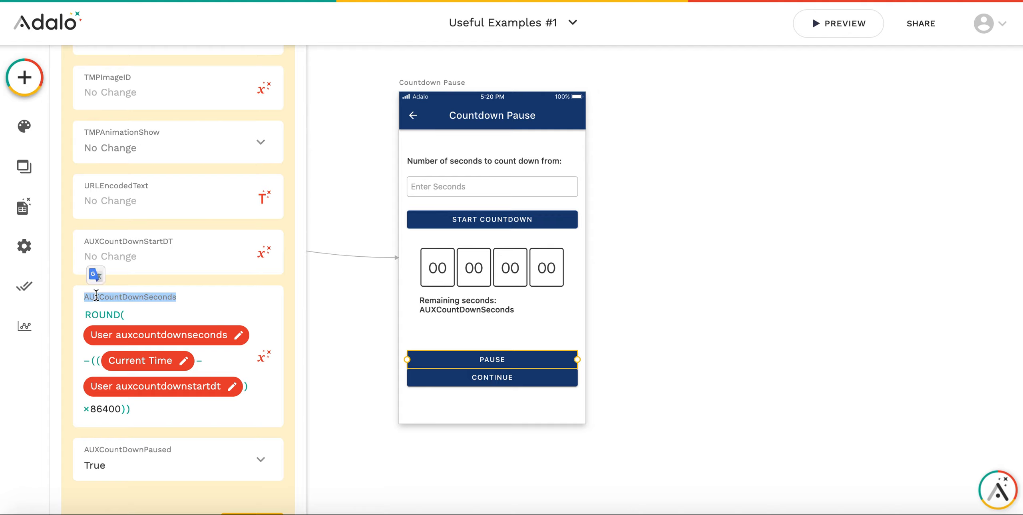
double_click(133, 298)
left_click(169, 296)
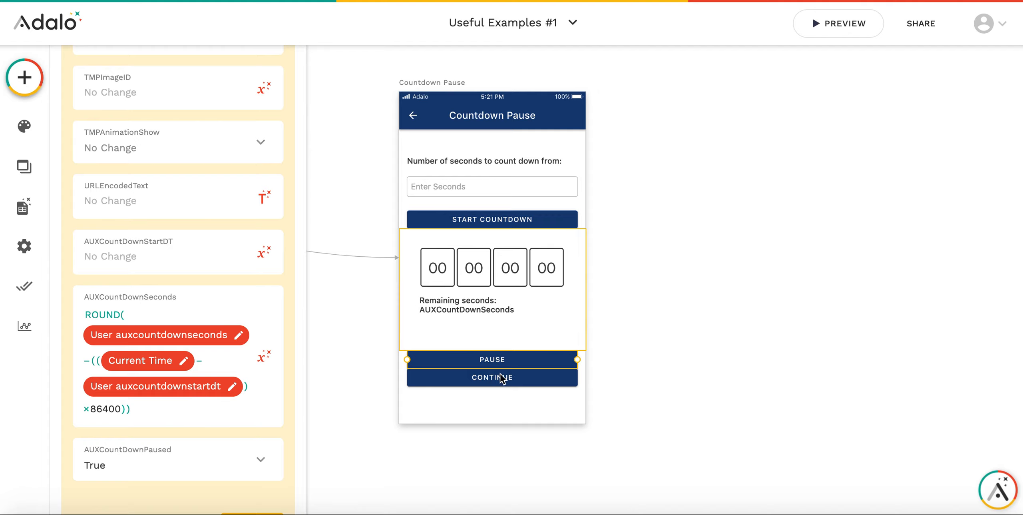
Examine the Continue button's Update User action, focusing on the AUXCountDownStartDT, AUXCountDownSeconds and AUXCountDownPaused fields.
left_click(490, 386)
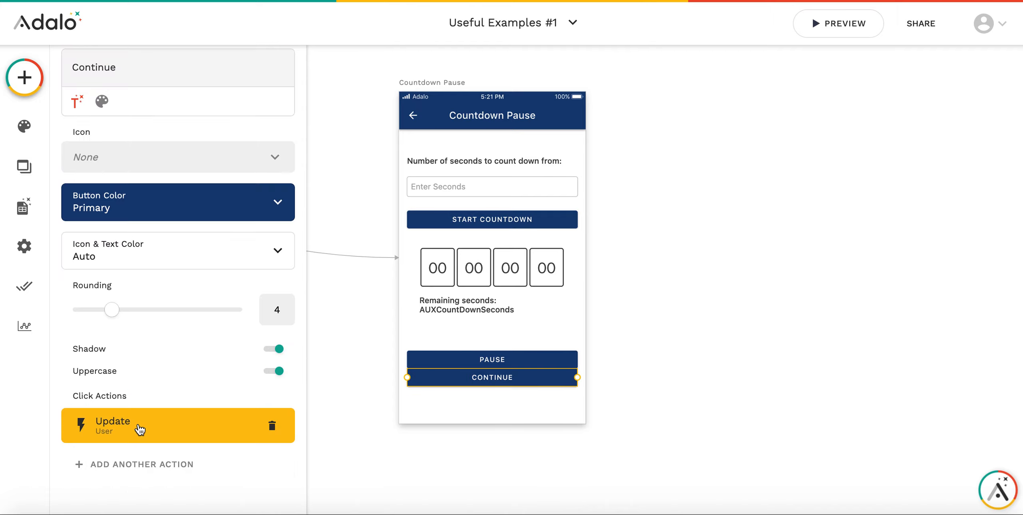
left_click(140, 430)
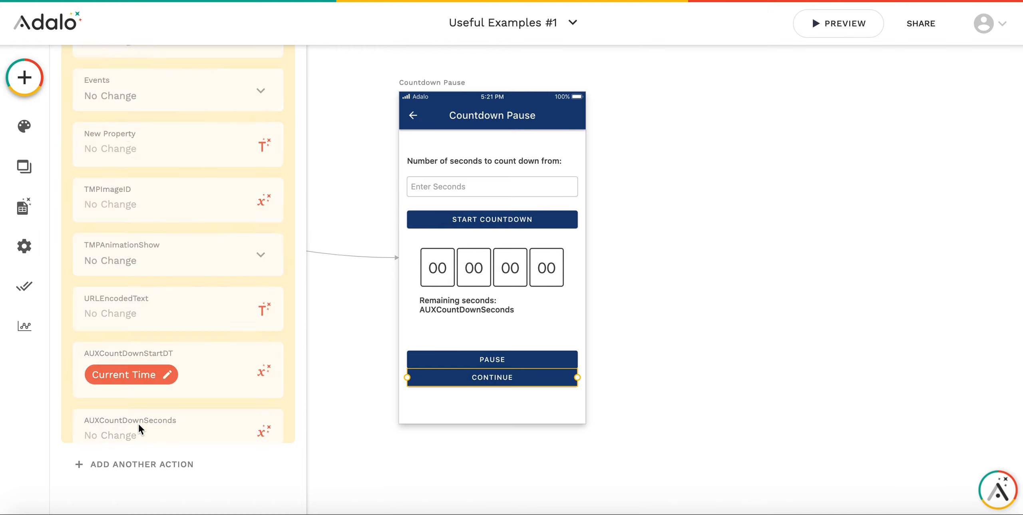
scroll(139, 423, "down", 2)
scroll(137, 400, "up", 2)
scroll(144, 352, "down", 1)
scroll(144, 352, "down", 3)
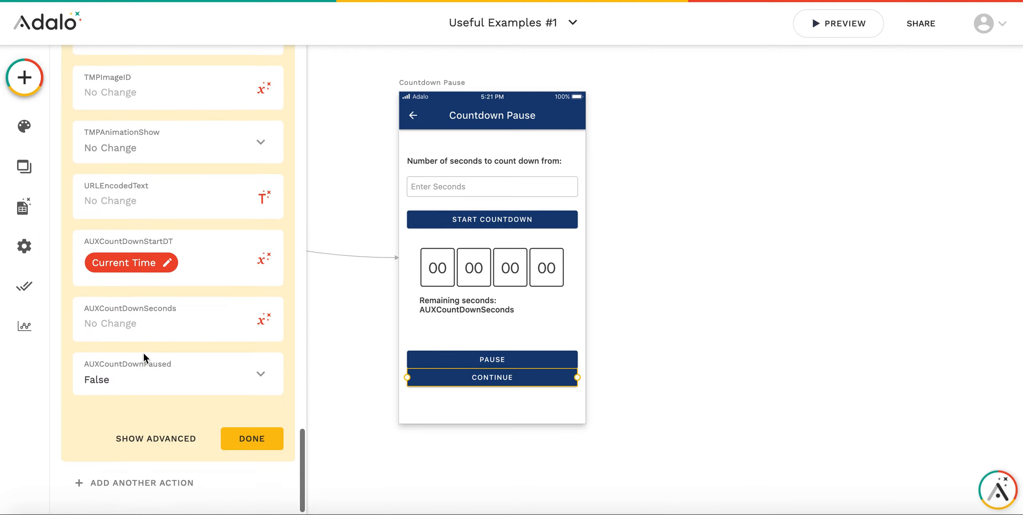
Compare the countdown component's seconds source with the Continue button's AUXCountDown updates, and clear the selection.
left_click(437, 282)
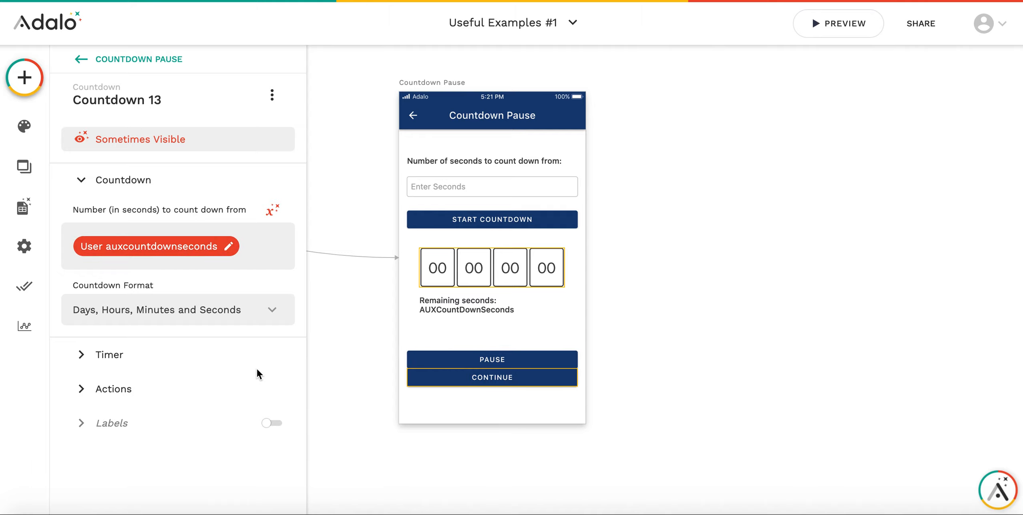
scroll(201, 406, "down", 5)
left_click(201, 406)
scroll(201, 406, "up", 2)
scroll(200, 406, "down", 10)
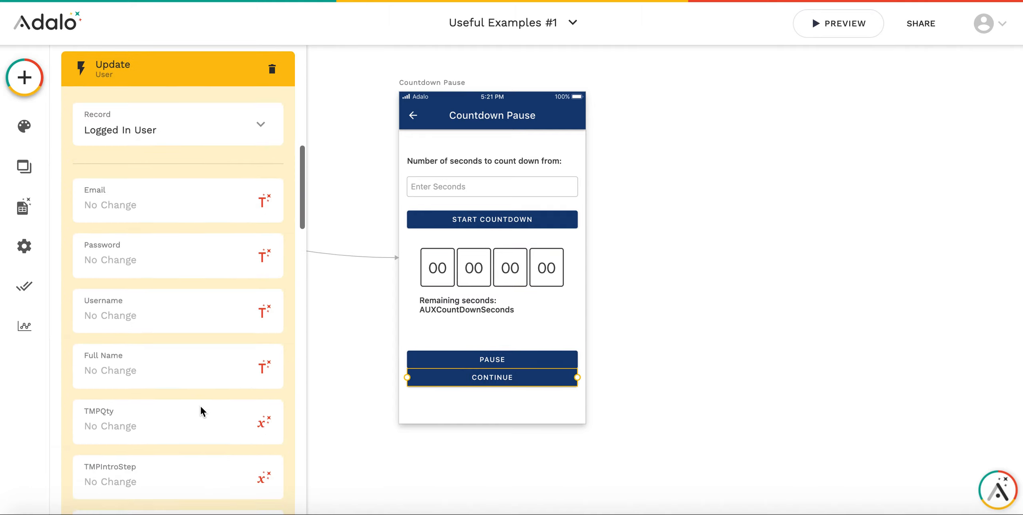
scroll(201, 406, "down", 15)
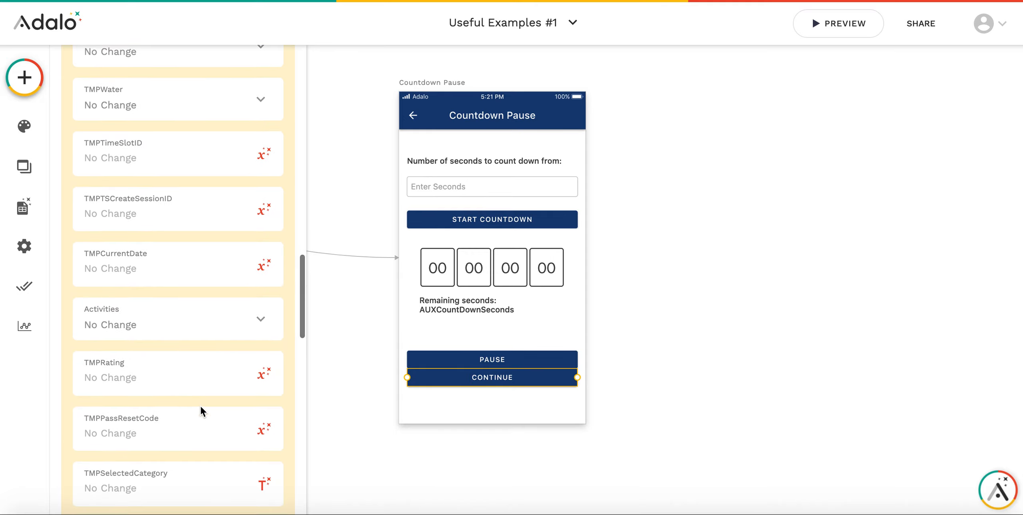
scroll(200, 407, "down", 15)
scroll(202, 412, "down", 2)
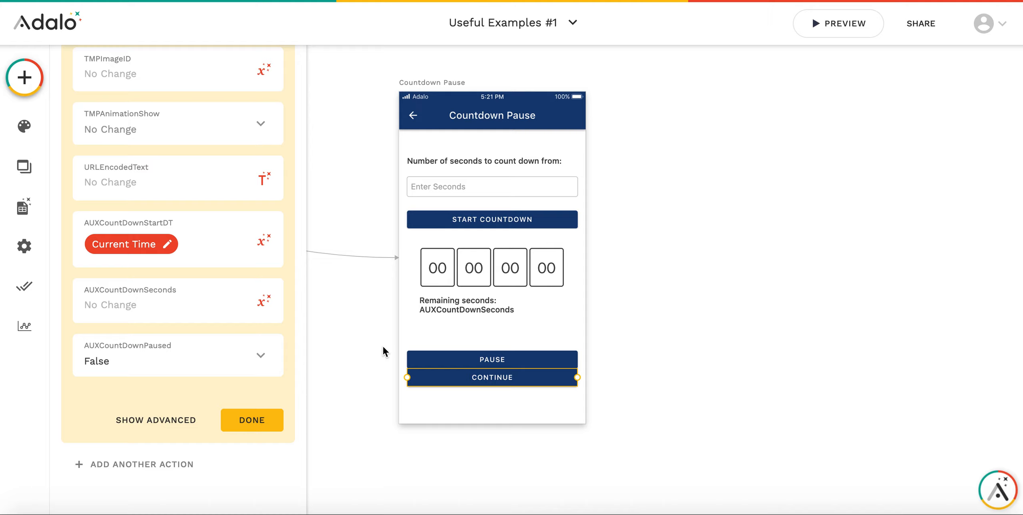
left_click(370, 281)
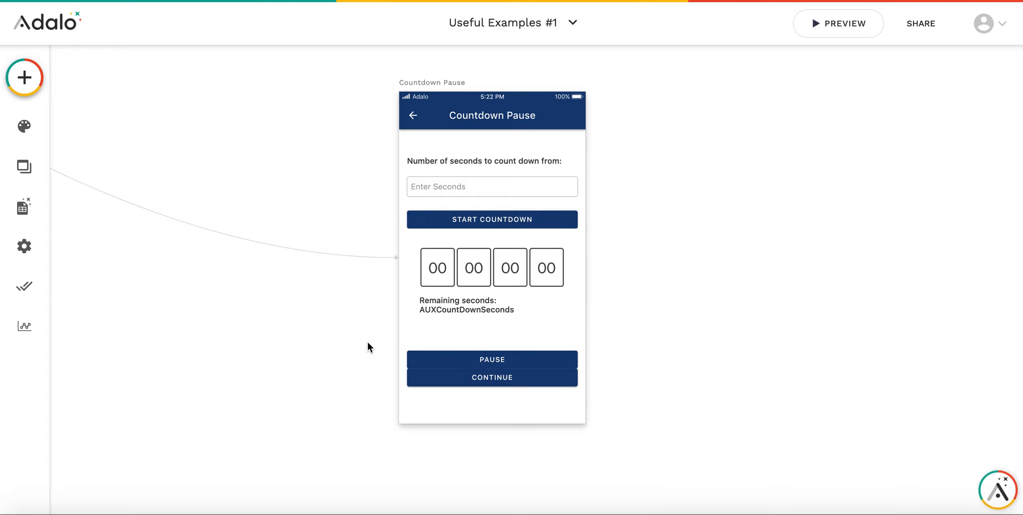
left_click(484, 277)
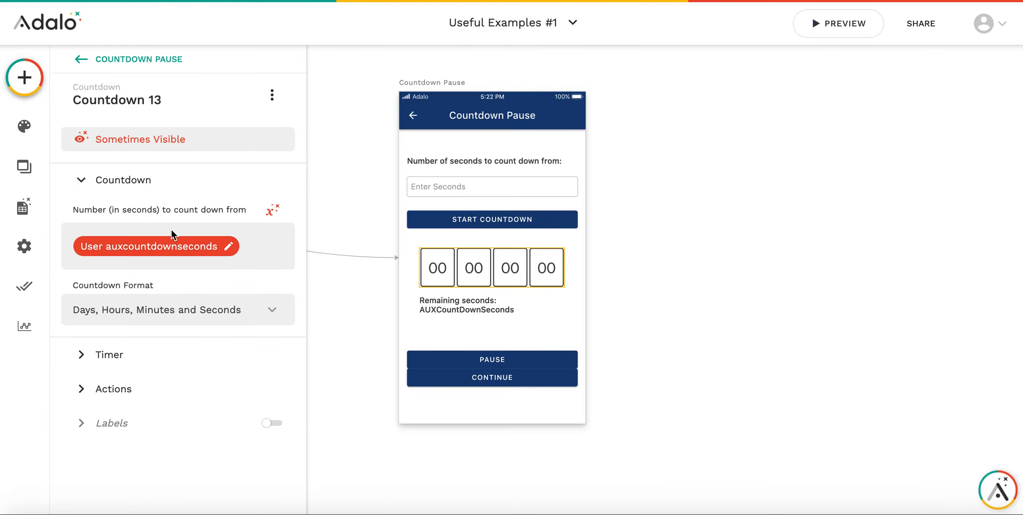
left_click(371, 296)
Find the Countdown Pause button on the Home screen and examine the AUXCountDown fields in its Update User action.
scroll(367, 315, "down", 3)
scroll(367, 315, "left", 5)
scroll(368, 315, "down", 10)
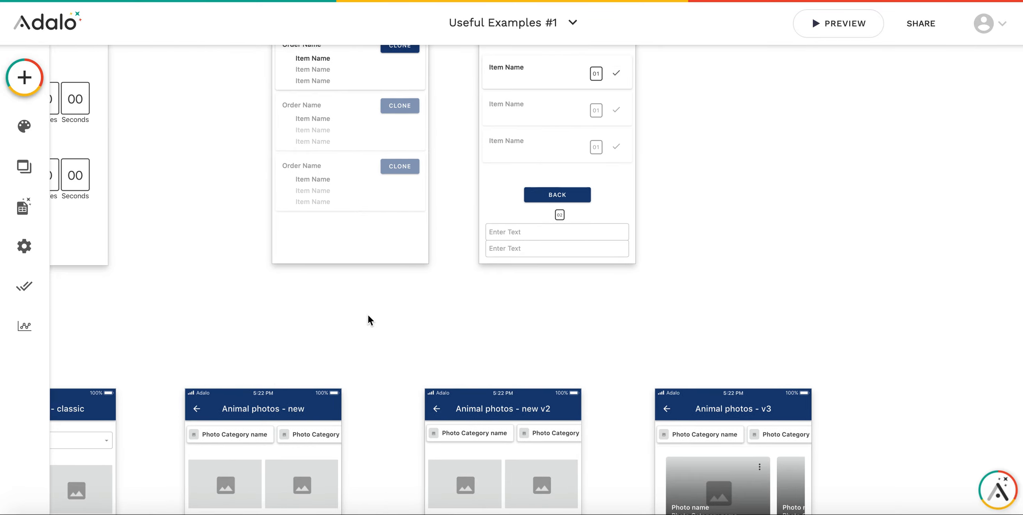
scroll(367, 315, "left", 5)
scroll(367, 315, "up", 10)
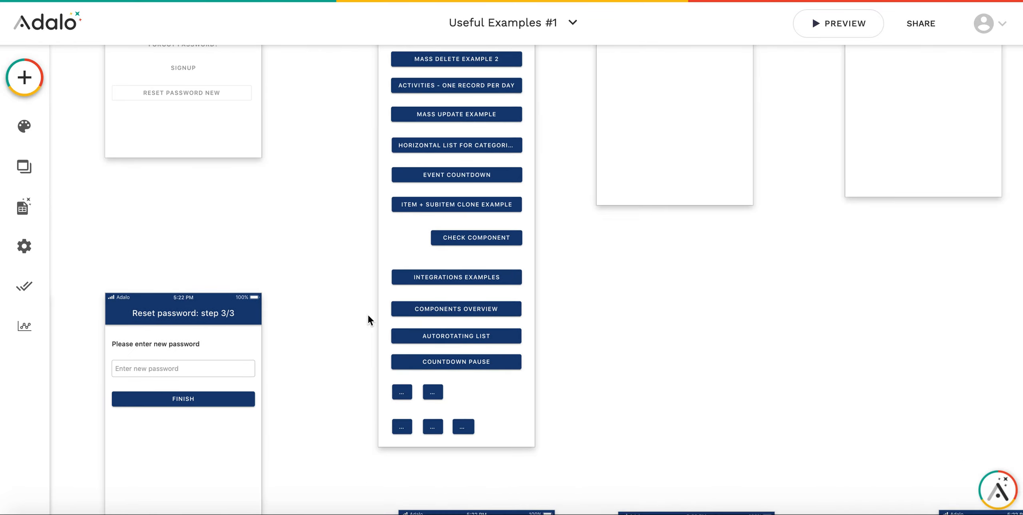
scroll(462, 382, "up", 10)
scroll(462, 382, "down", 6)
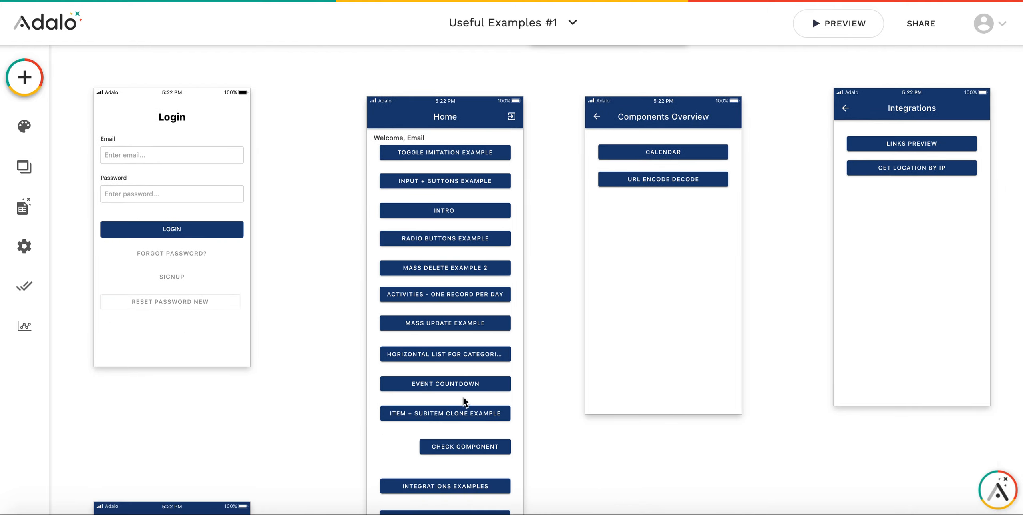
scroll(464, 399, "down", 4)
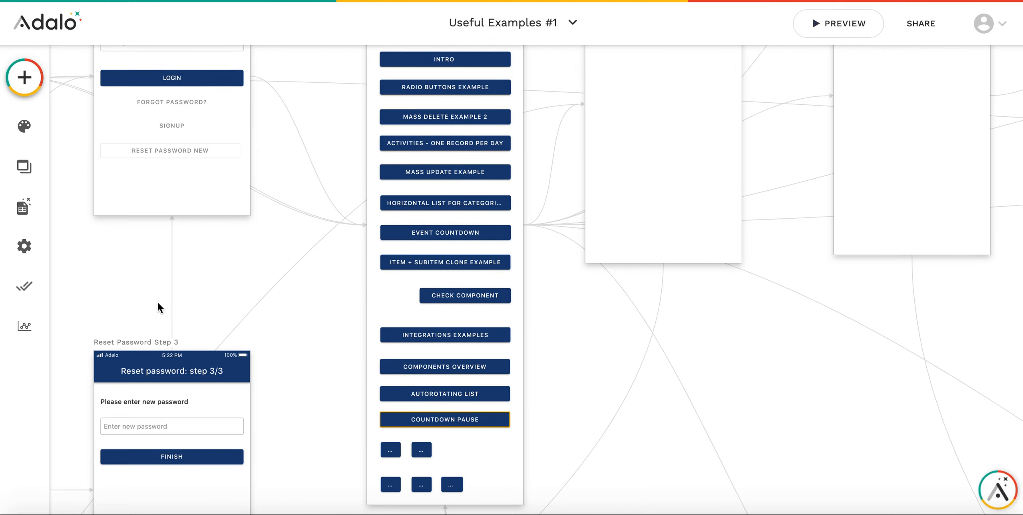
scroll(148, 370, "down", 5)
left_click(147, 384)
scroll(150, 350, "down", 10)
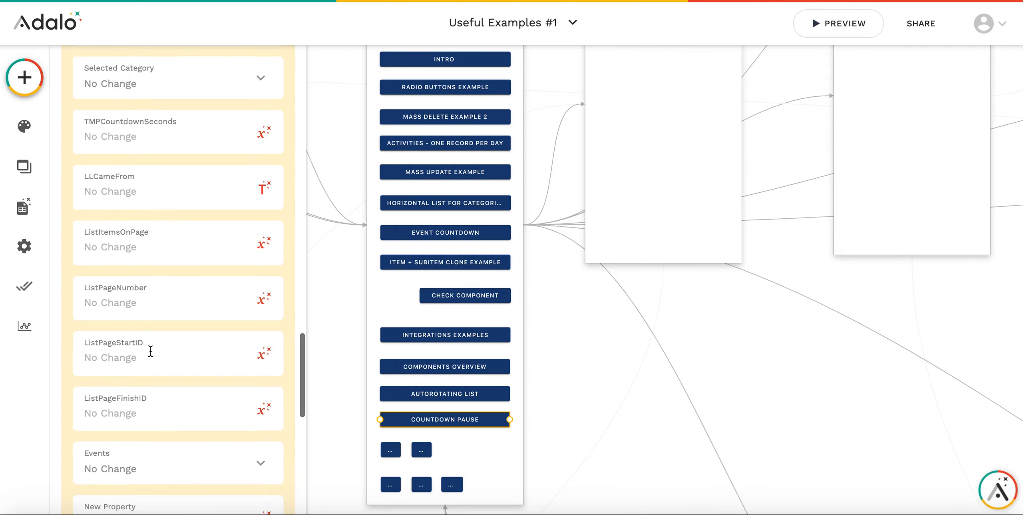
scroll(147, 350, "down", 10)
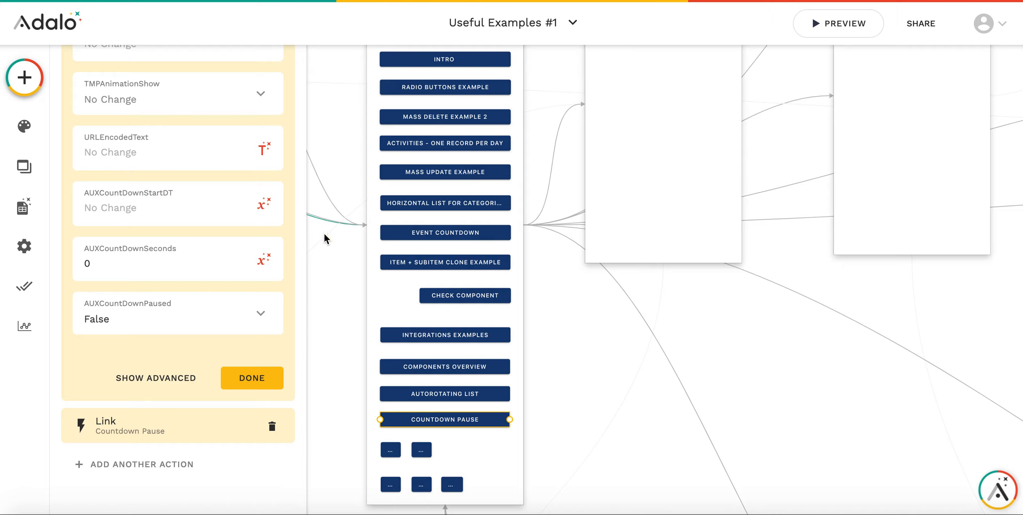
Preview the app, log in with the existing account and open the Countdown Pause example.
left_click(859, 34)
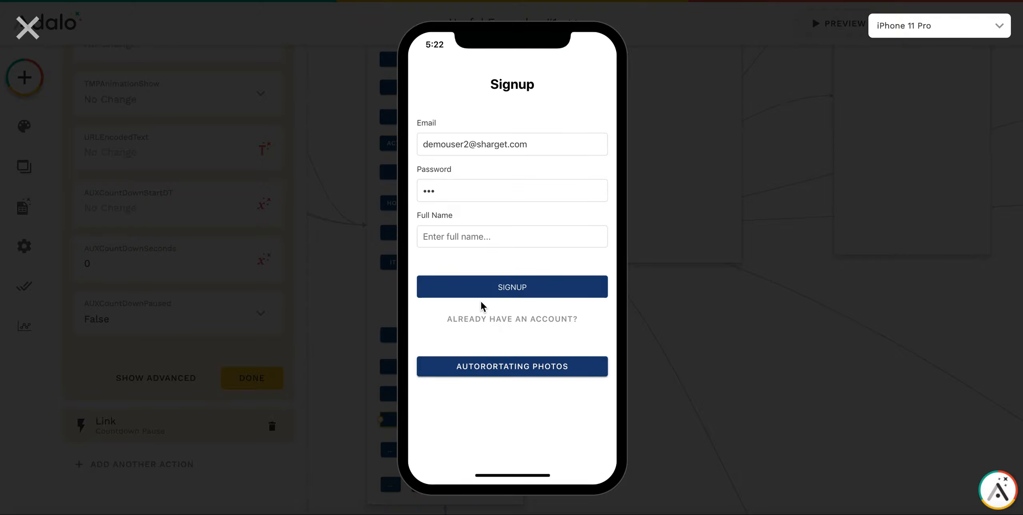
left_click(496, 327)
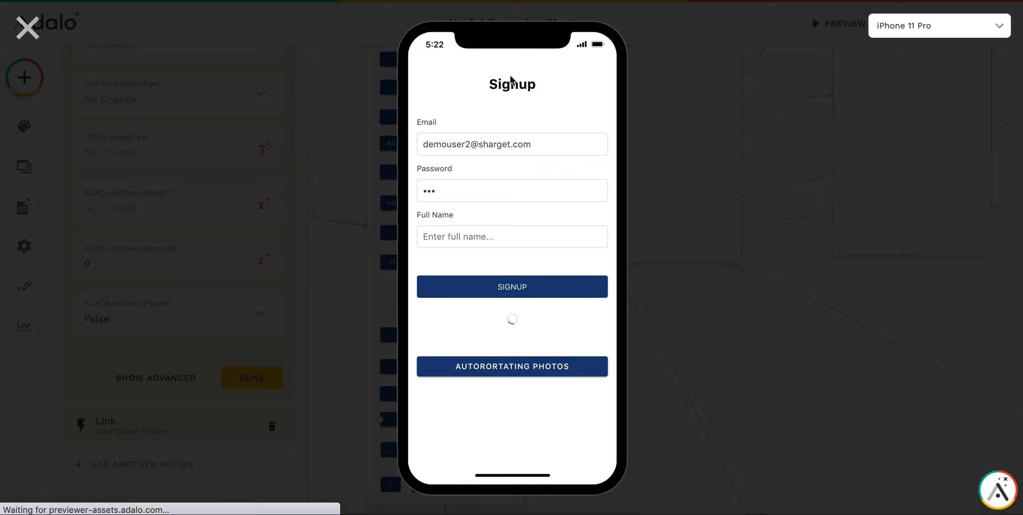
left_click(491, 232)
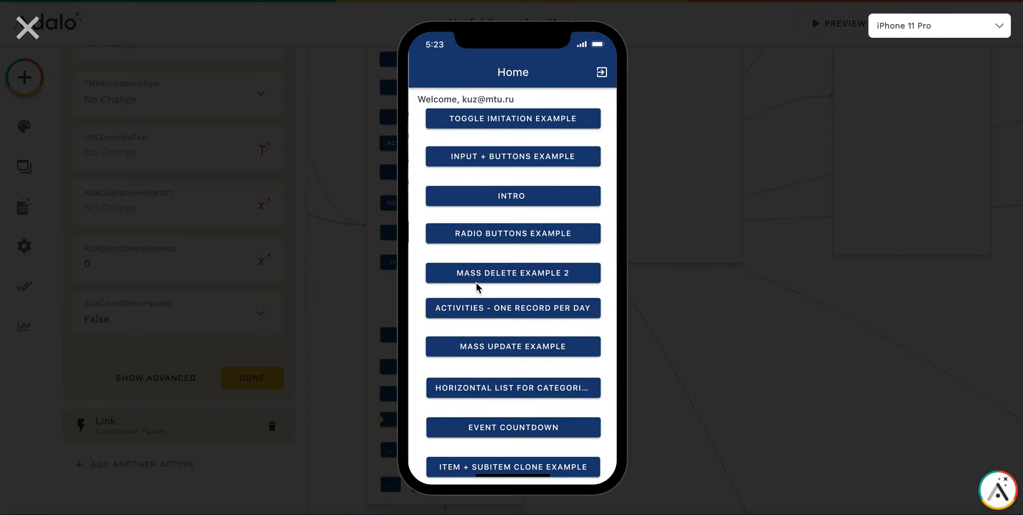
scroll(477, 282, "down", 5)
left_click(510, 364)
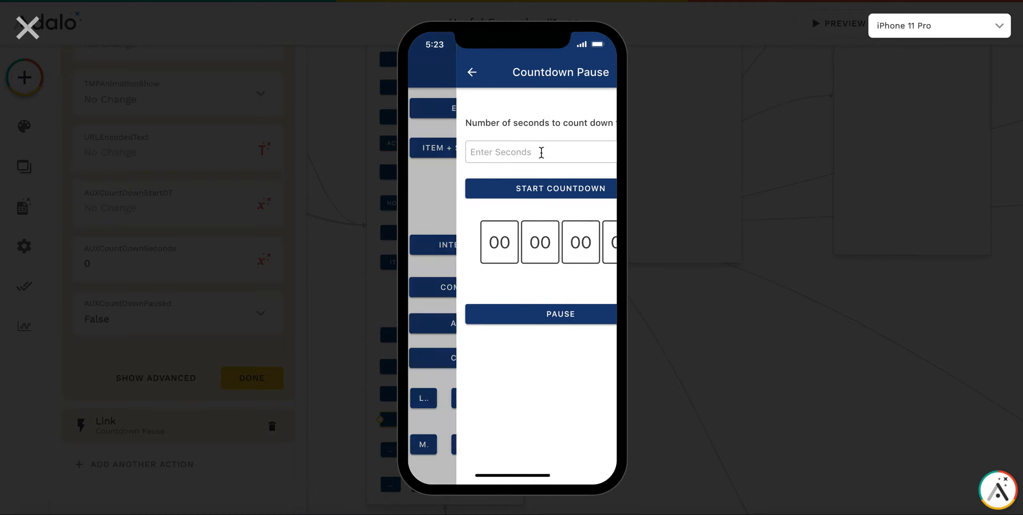
Test a countdown from 4000 seconds by starting, pausing and continuing it.
left_click(511, 150)
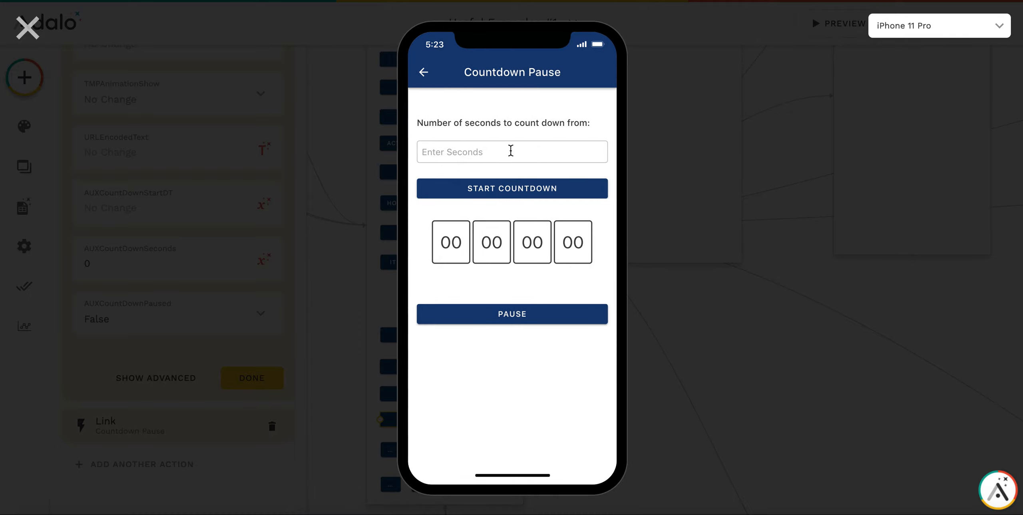
type("4000")
left_click(482, 185)
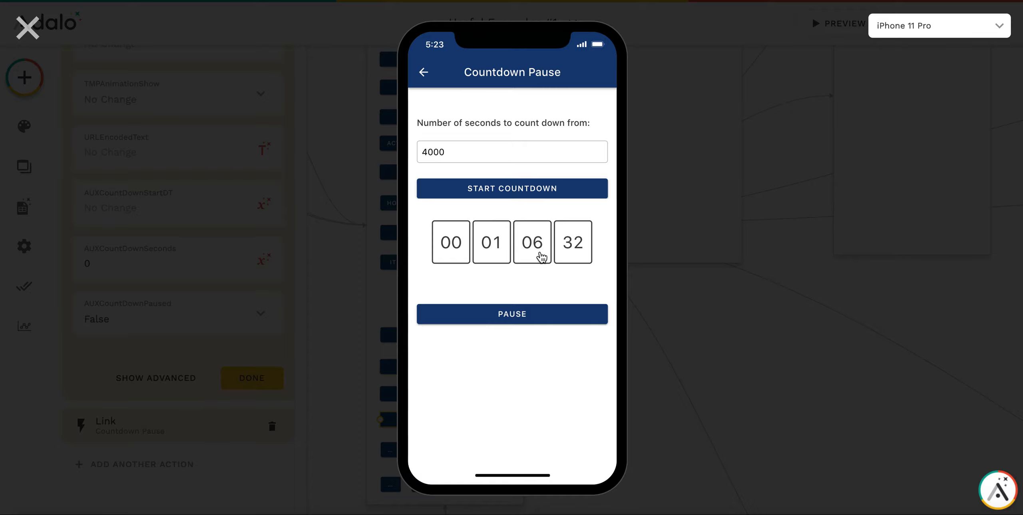
left_click(527, 315)
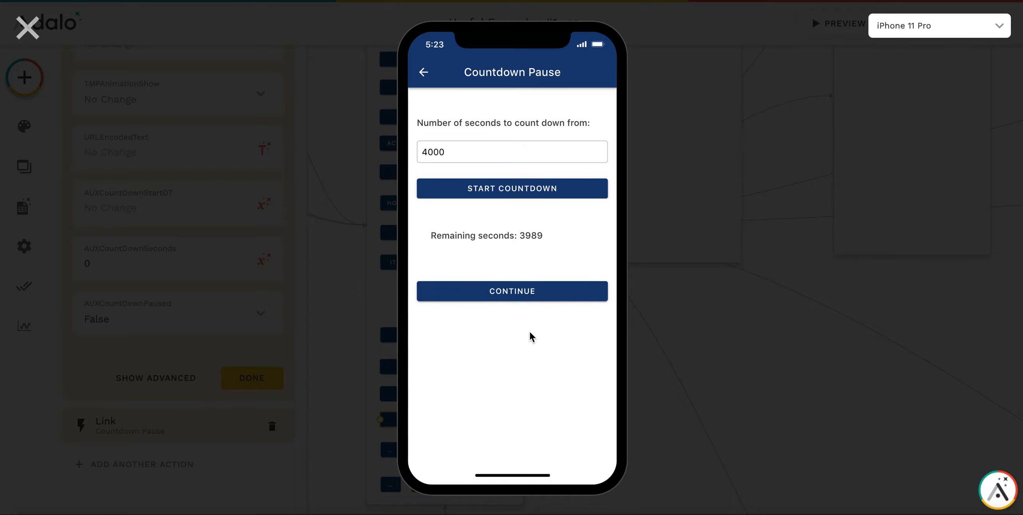
left_click(521, 296)
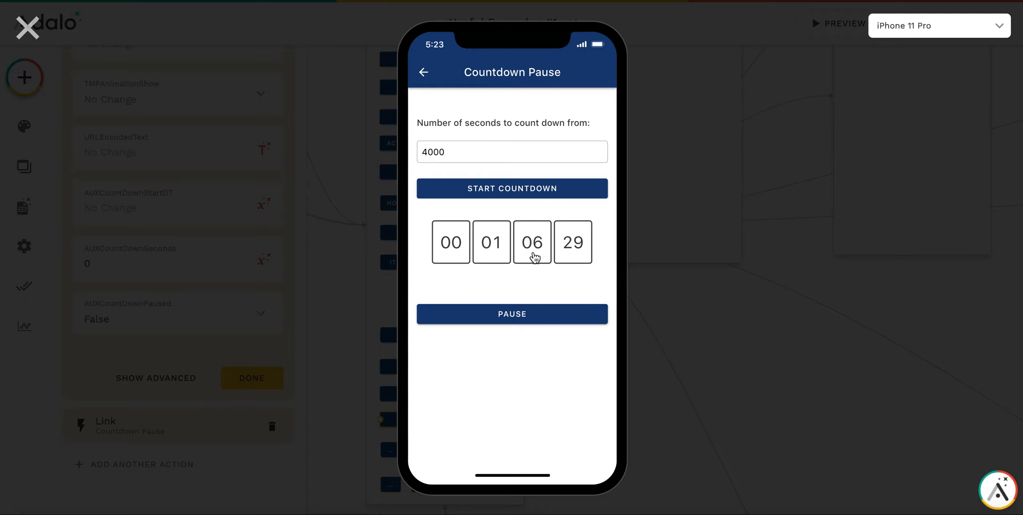